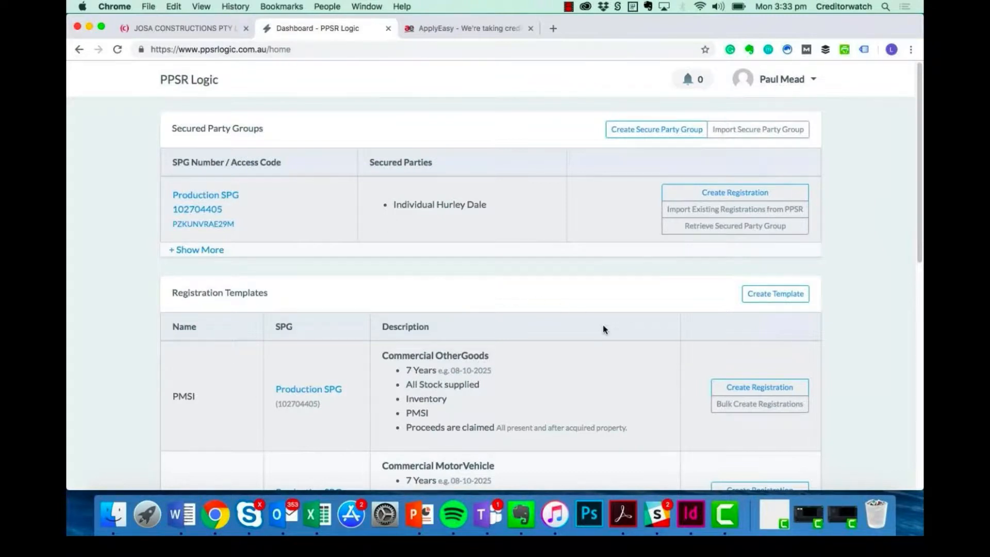
Leave the full-screen webinar presentation and show the PPSR Logic dashboard in full screen
scroll(604, 328, "down", 2)
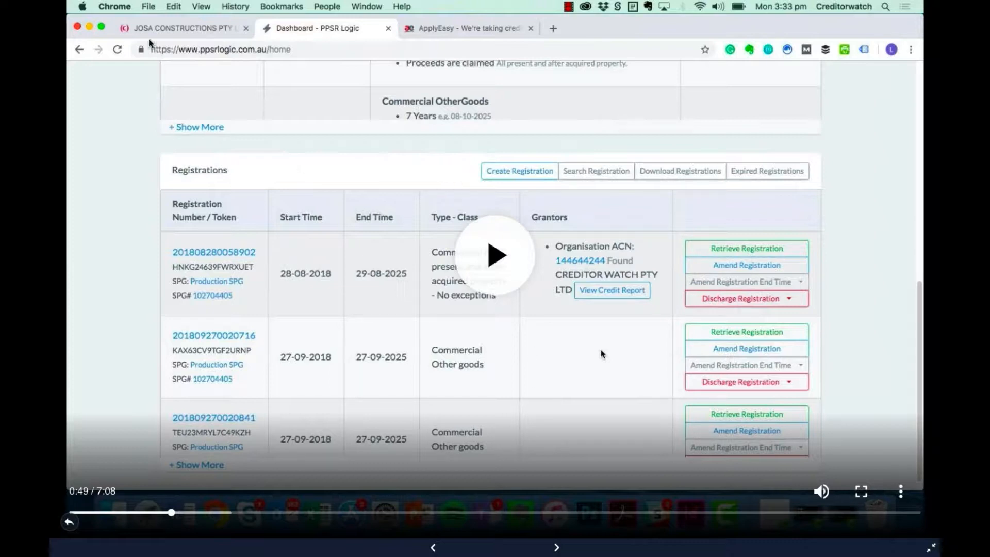
mouse_move(118, 3)
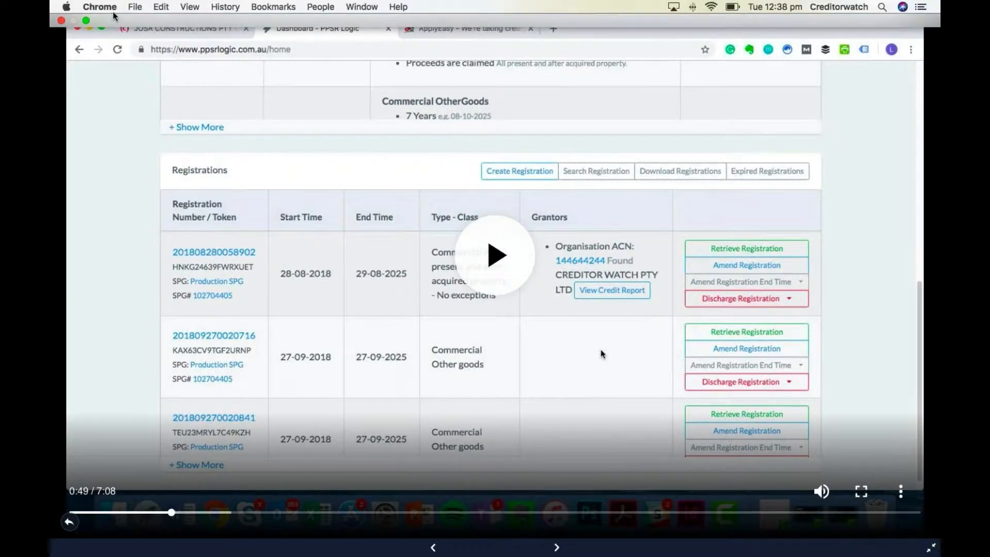
left_click(86, 22)
left_click(86, 21)
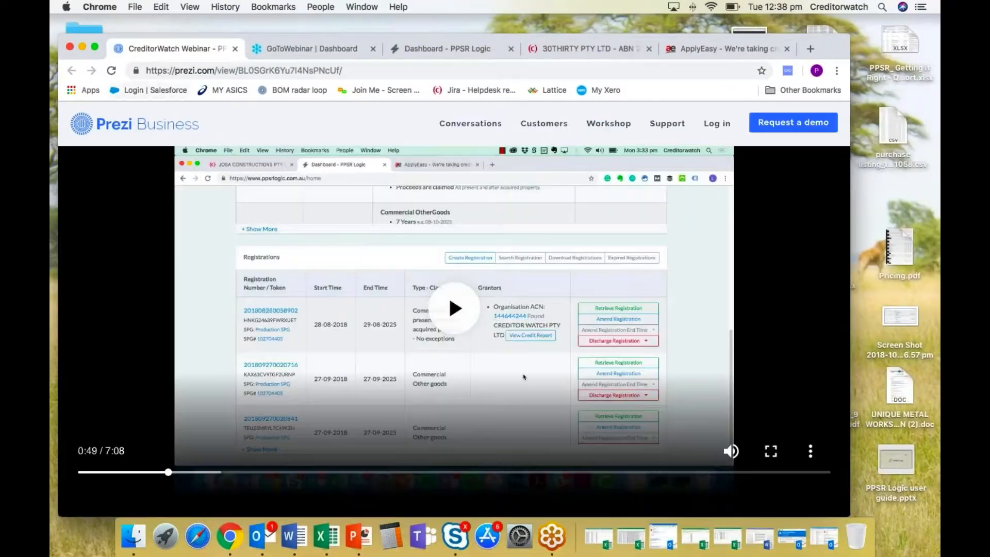
left_click(441, 48)
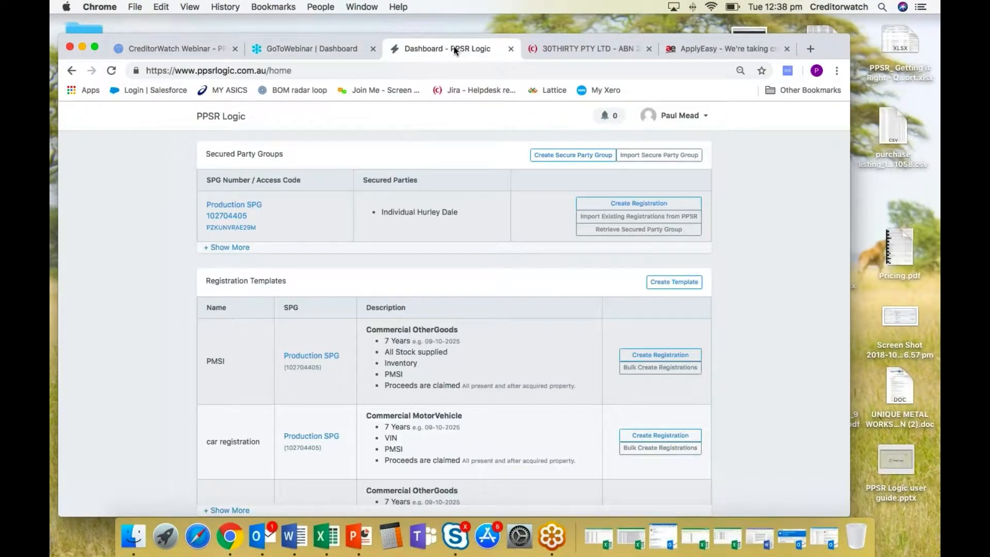
left_click(95, 47)
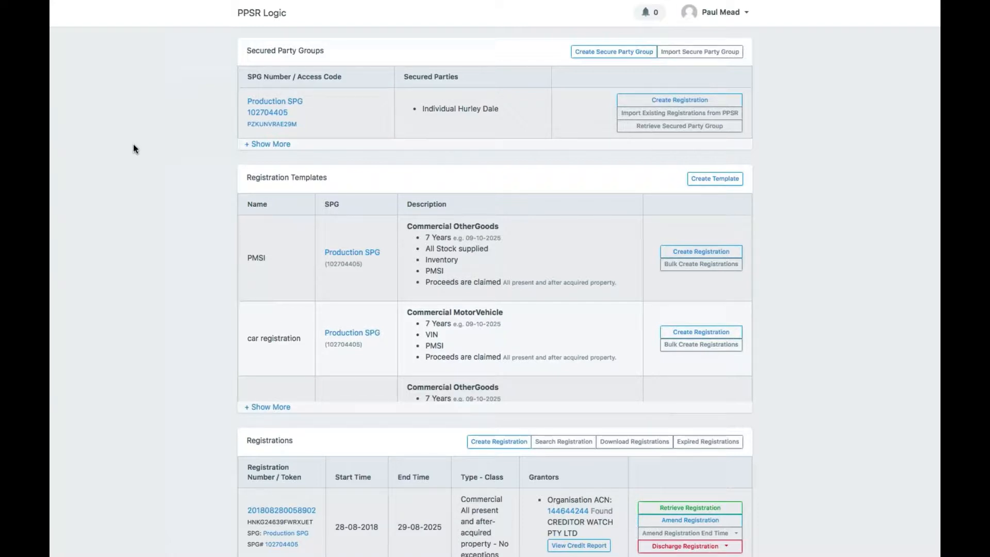
Show the end-time amendment options for the first entry in the Registrations list and close them without choosing one
scroll(133, 145, "down", 3)
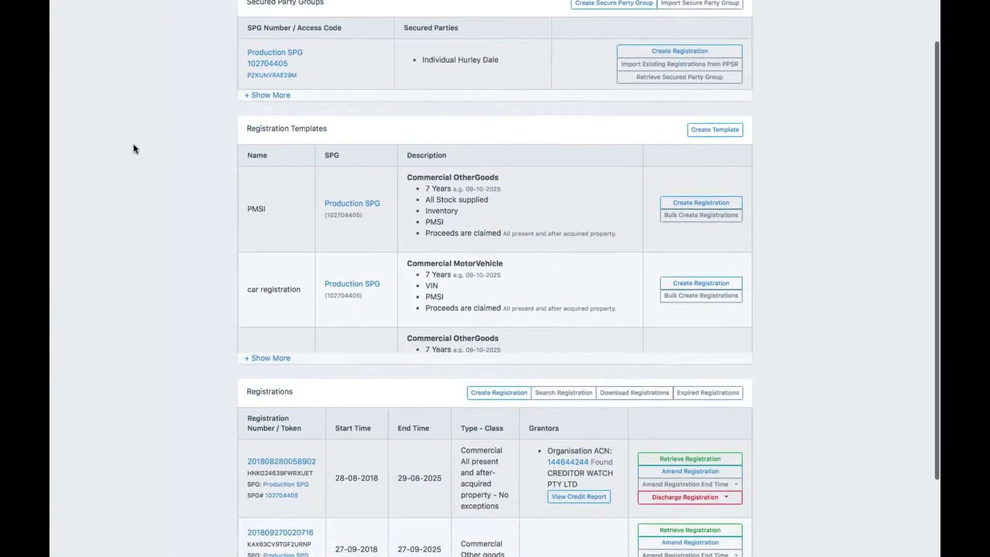
scroll(134, 147, "down", 3)
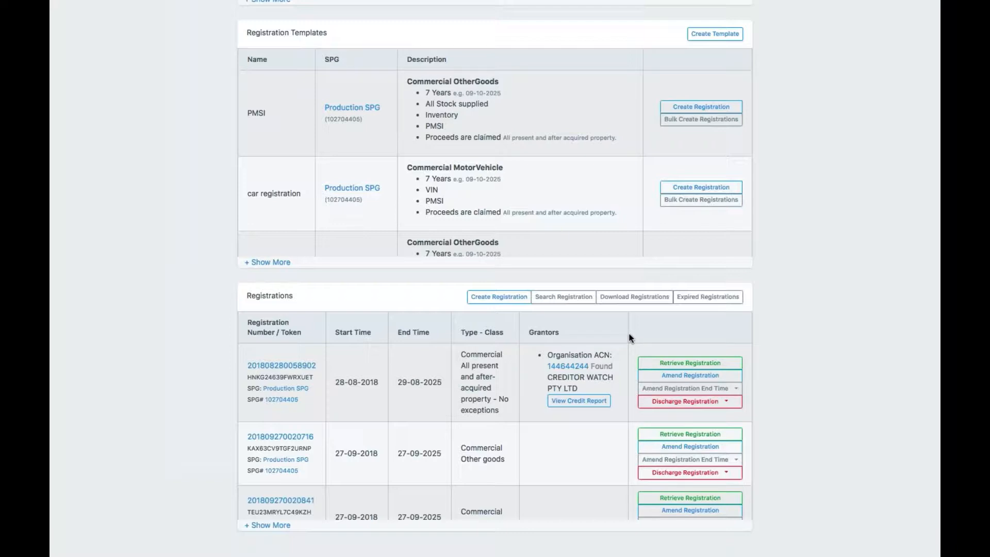
left_click(675, 390)
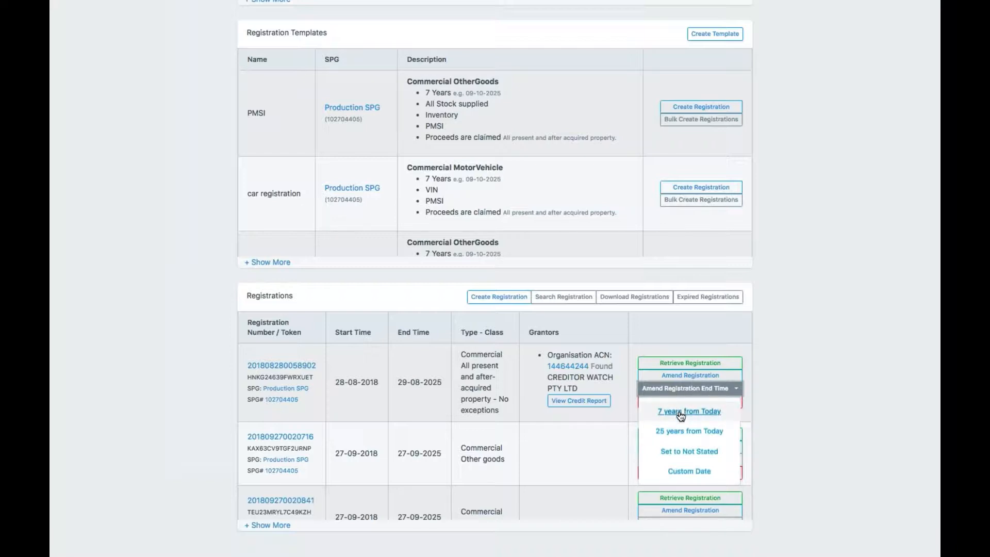
left_click(606, 431)
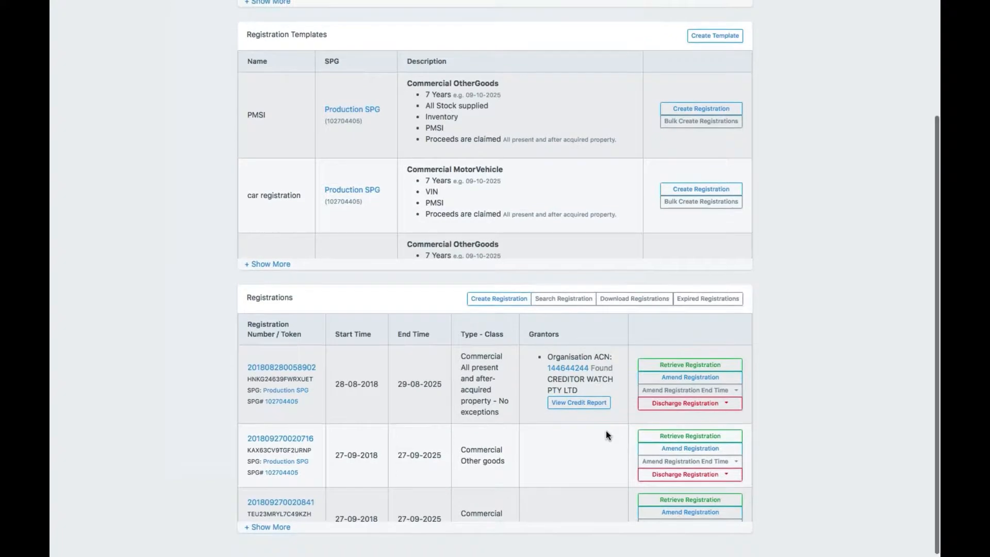
View the discharge option for the first registration, close it unused, and display the registration search form
left_click(682, 406)
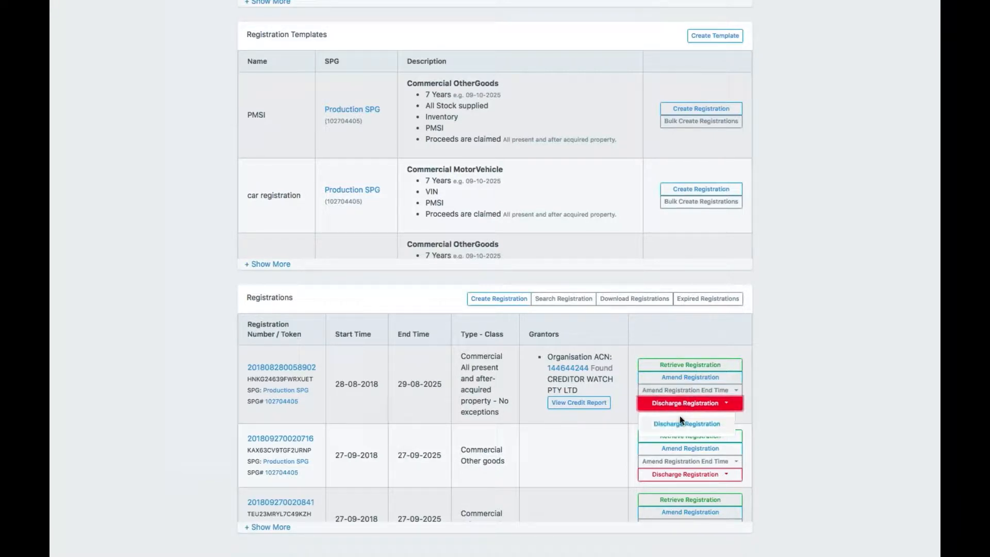
left_click(601, 431)
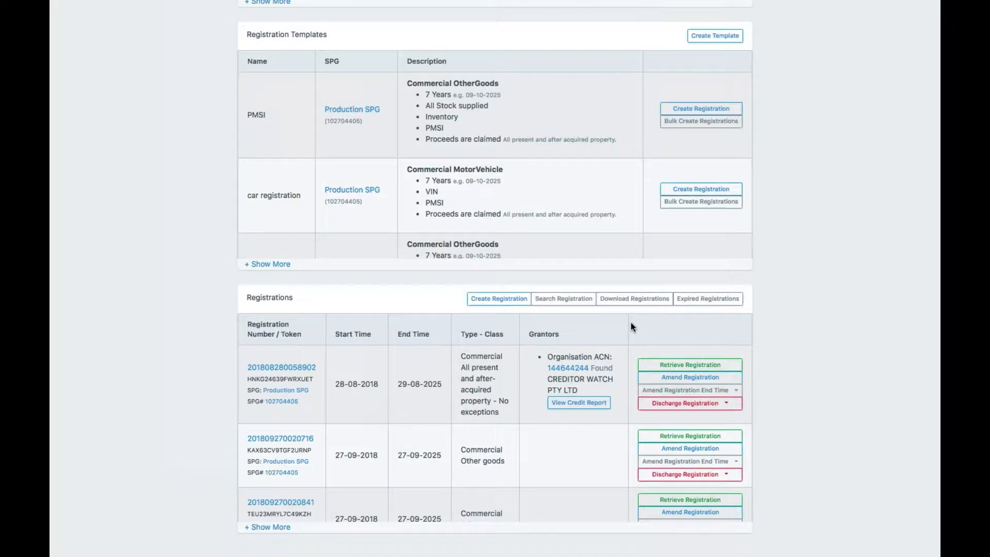
left_click(569, 304)
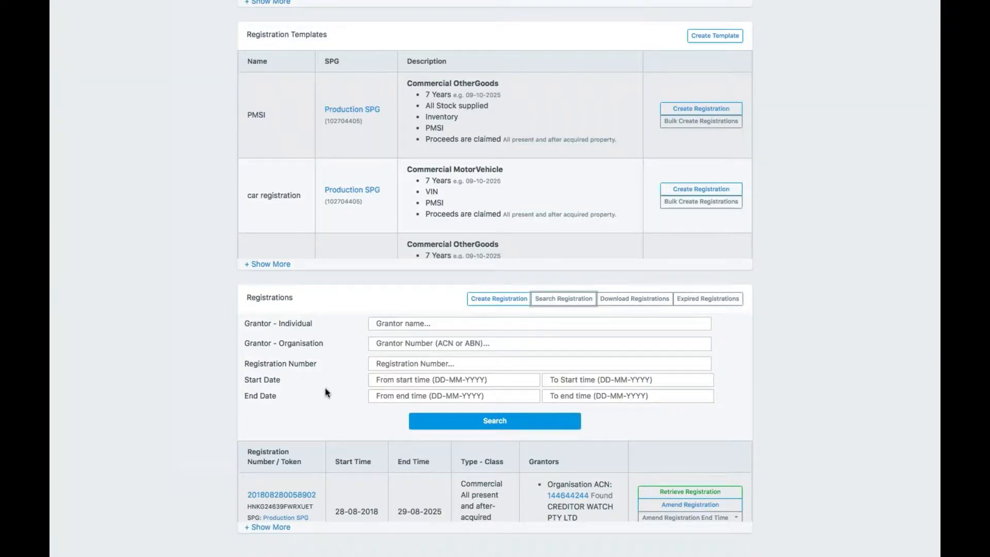
Start a new registration from the PMSI template and set the grantor type to "The grantor is an organisation"
scroll(325, 388, "up", 3)
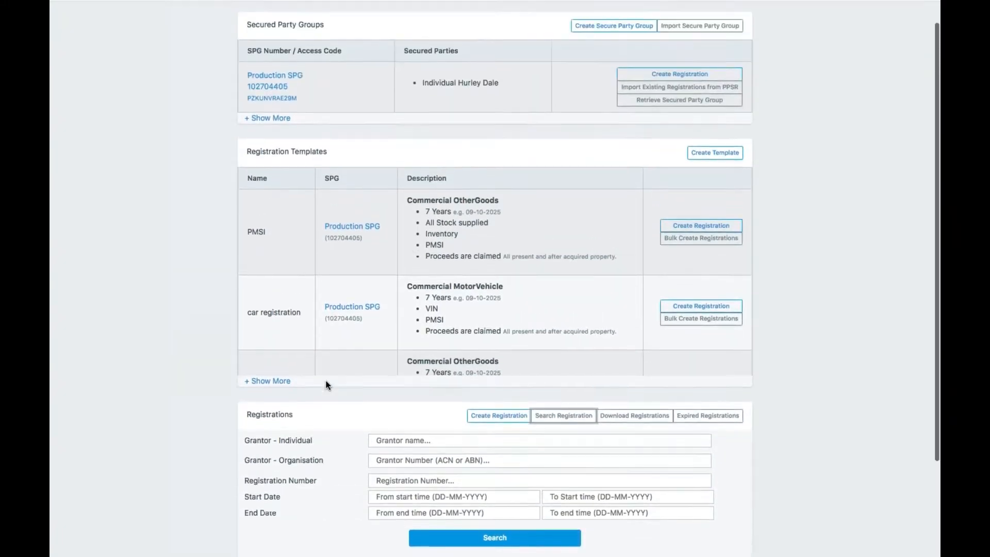
scroll(326, 384, "up", 1)
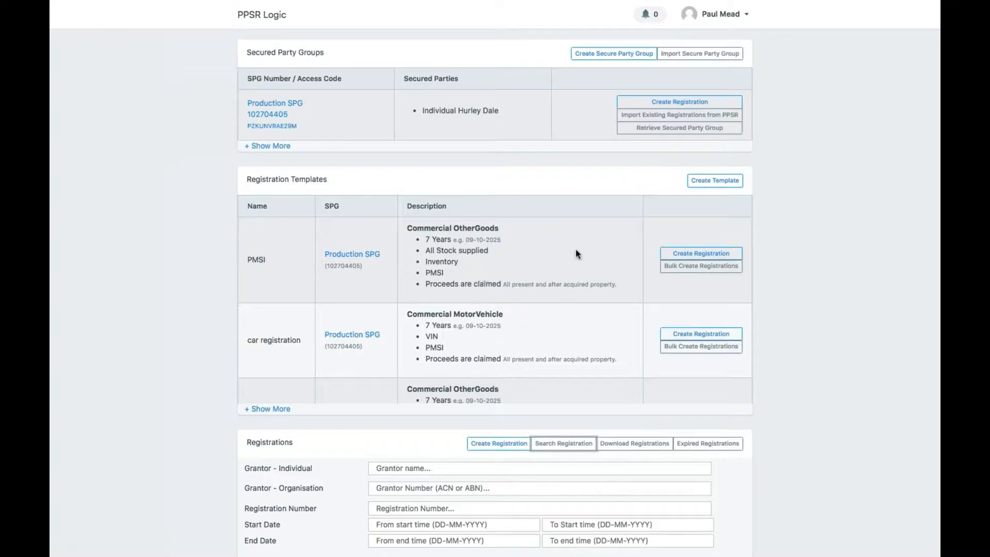
left_click(670, 253)
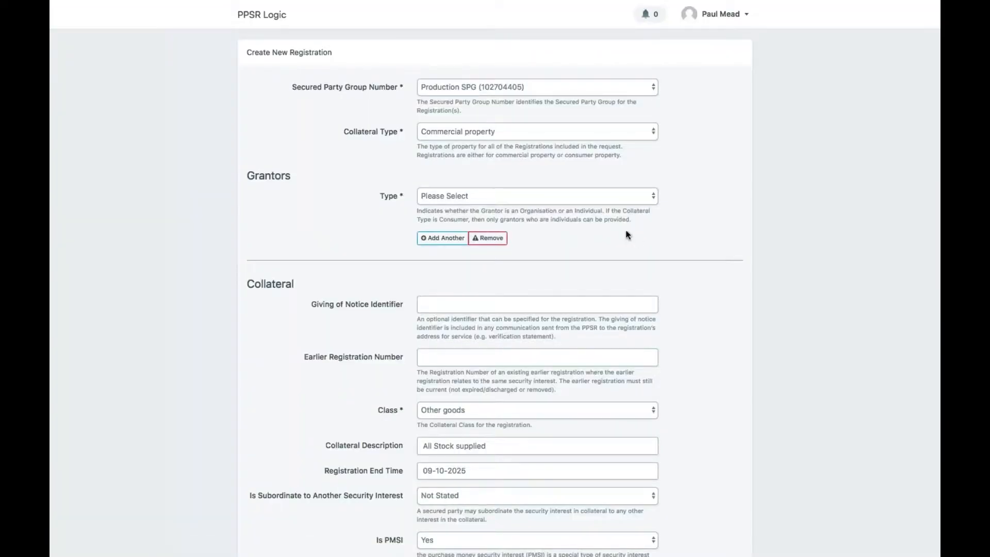
left_click(559, 201)
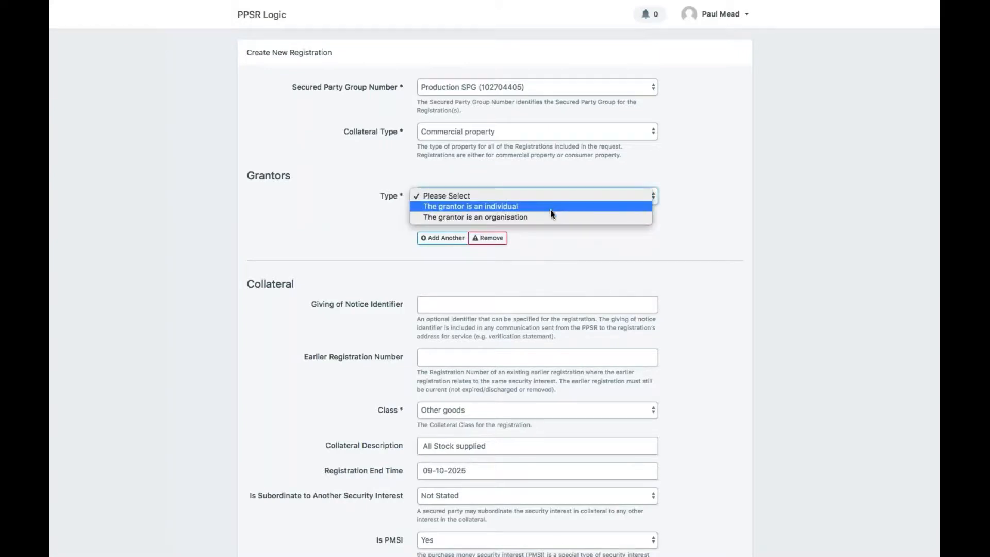
left_click(546, 217)
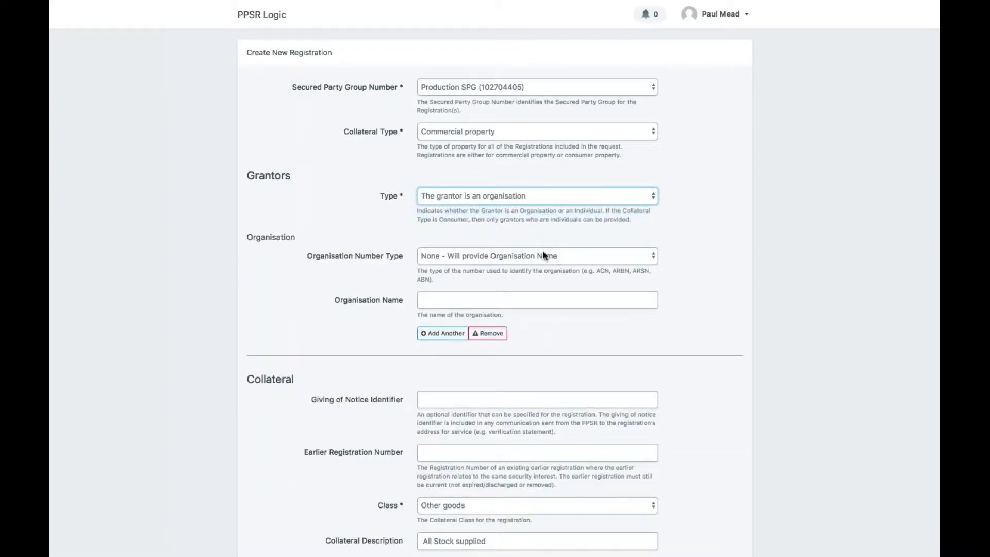
Set the organisation number type to Australian Company Number and fill in the suggested organisation number
left_click(544, 255)
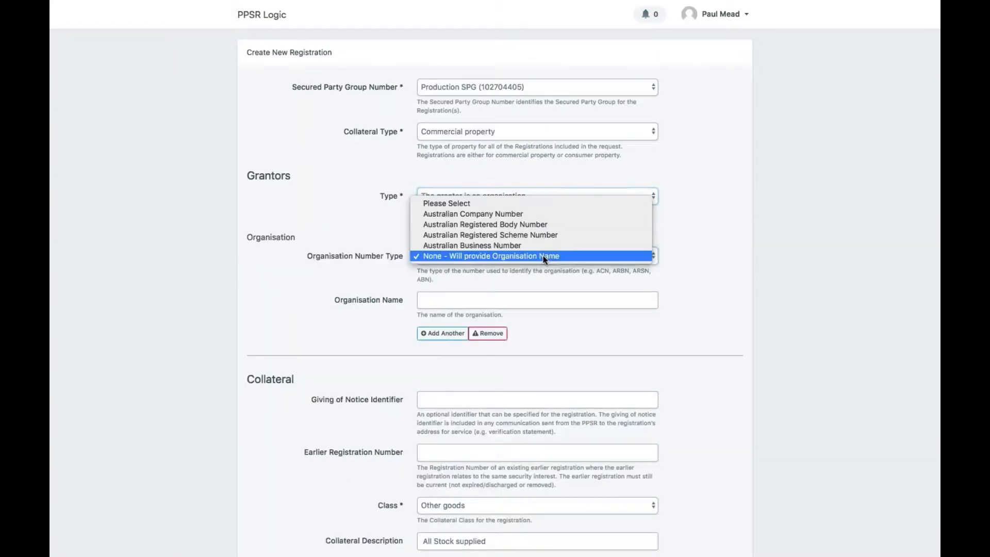
left_click(531, 214)
left_click(507, 301)
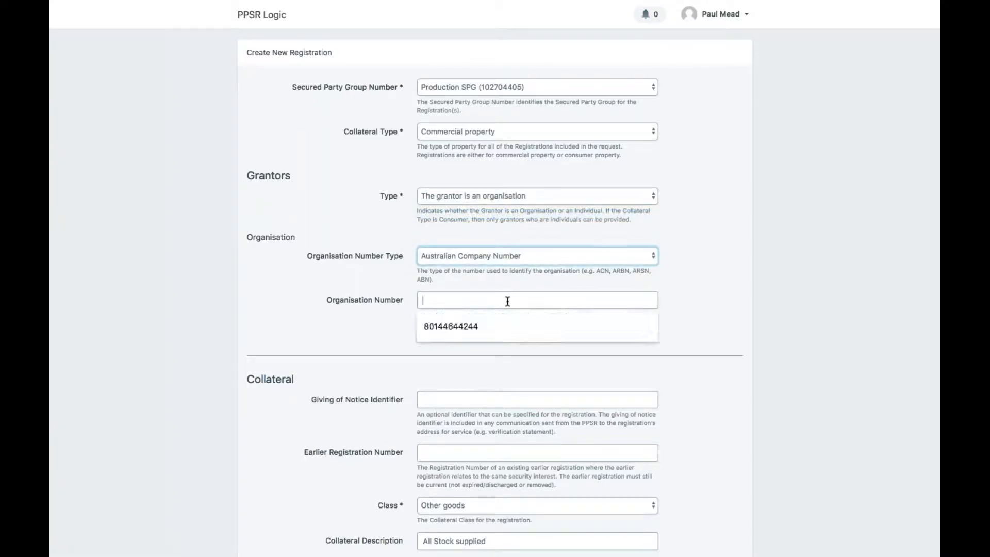
left_click(477, 325)
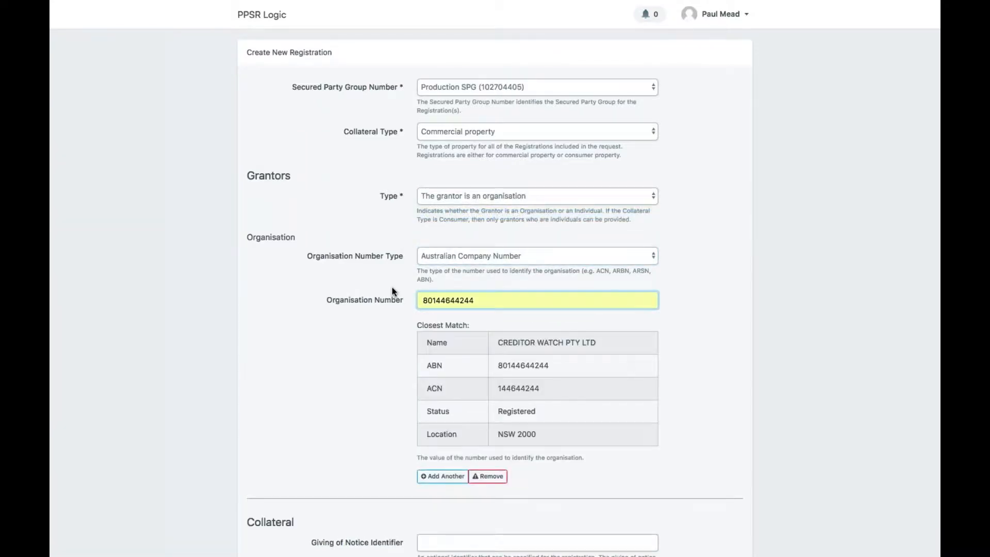
Review the matched organisation and prefilled collateral details, and return to the dashboard without creating the registration
scroll(384, 276, "down", 1)
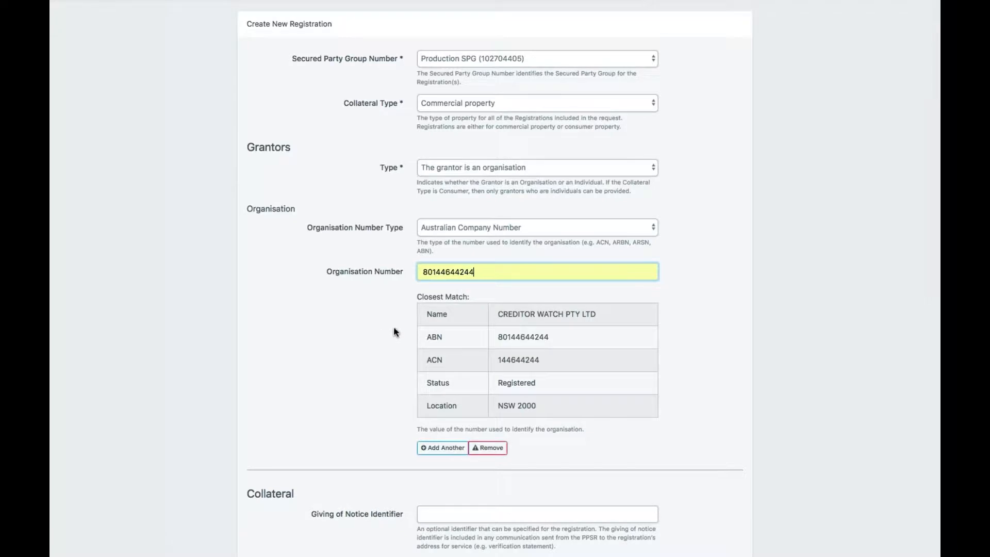
scroll(348, 310, "down", 7)
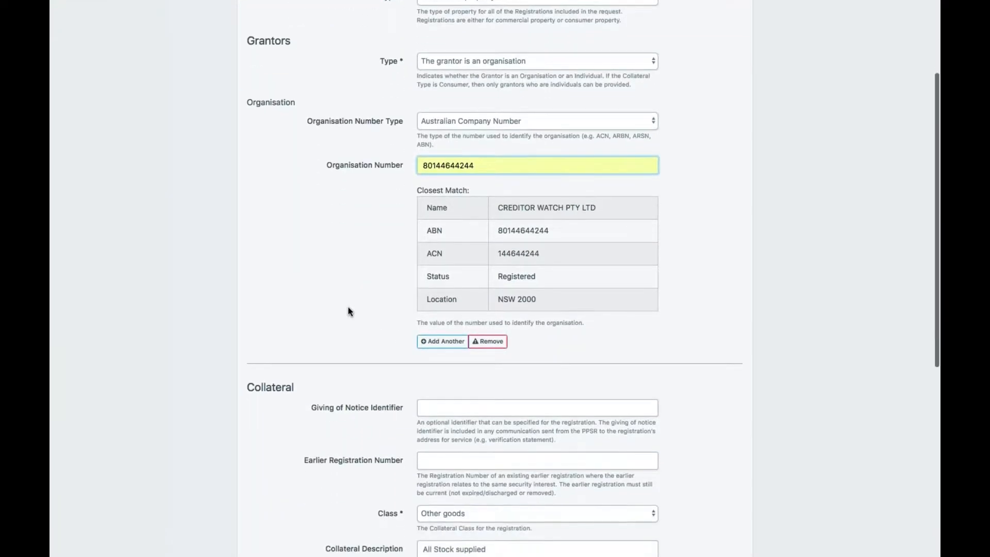
scroll(348, 309, "down", 2)
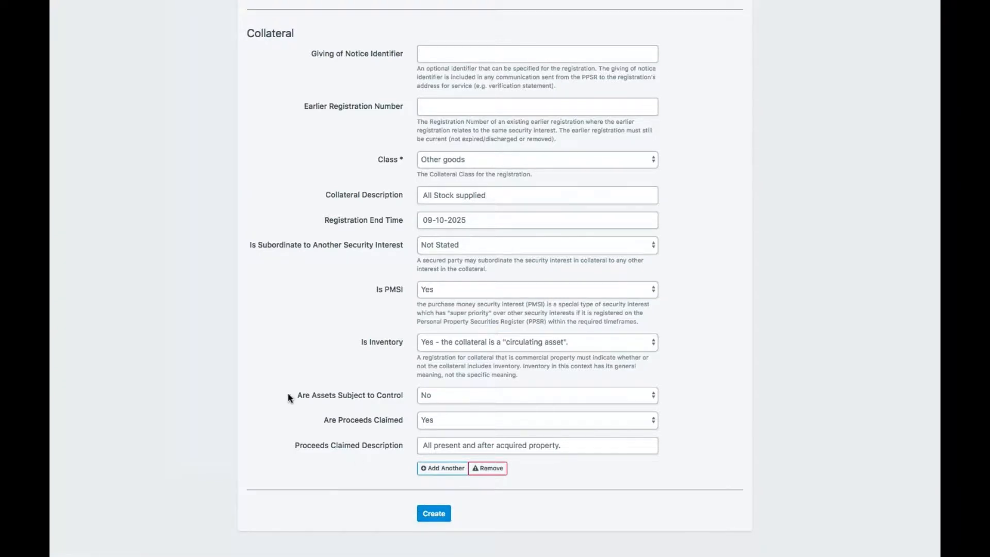
scroll(302, 326, "up", 4)
scroll(302, 330, "up", 5)
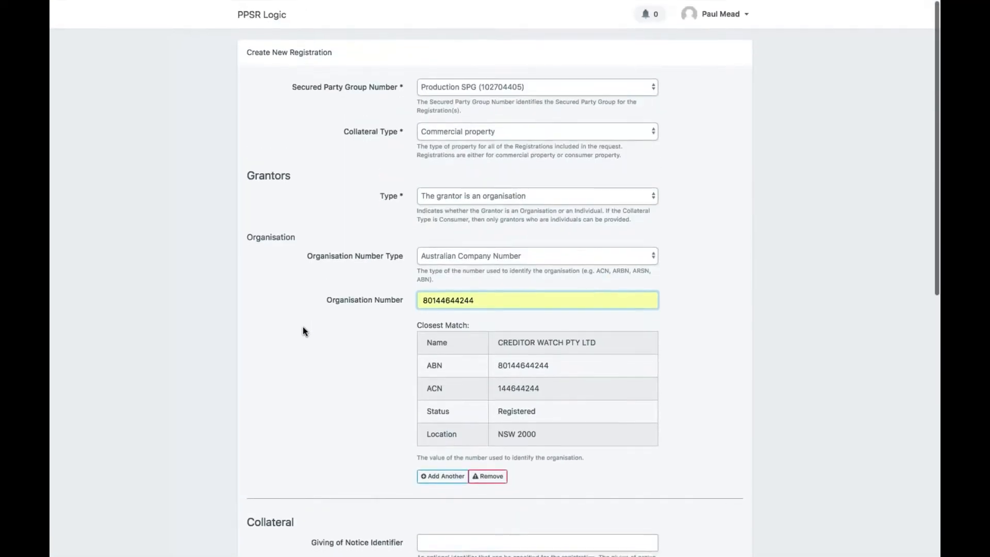
left_click(253, 19)
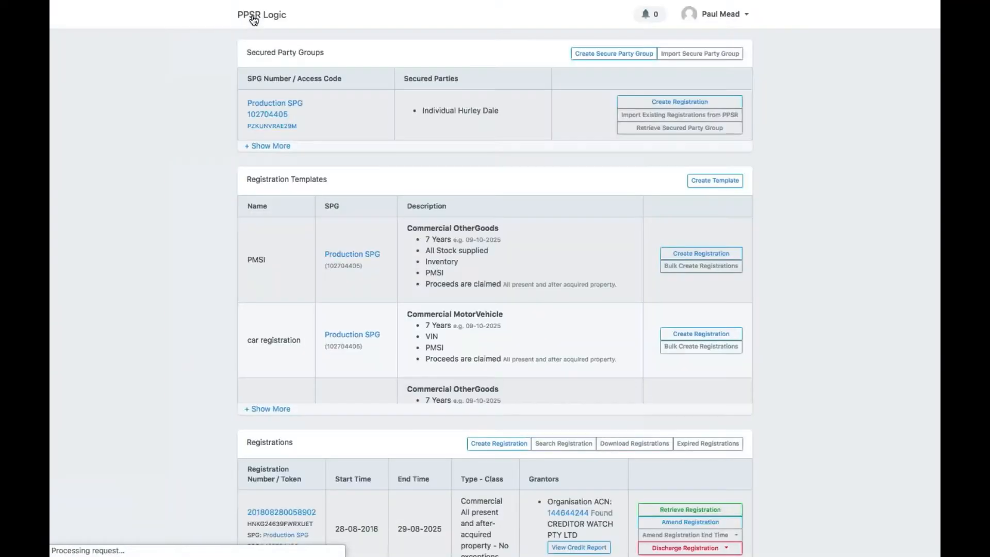
Open the bulk registration form for the PMSI template, look over its number and name fields, and return to the dashboard
scroll(176, 349, "down", 3)
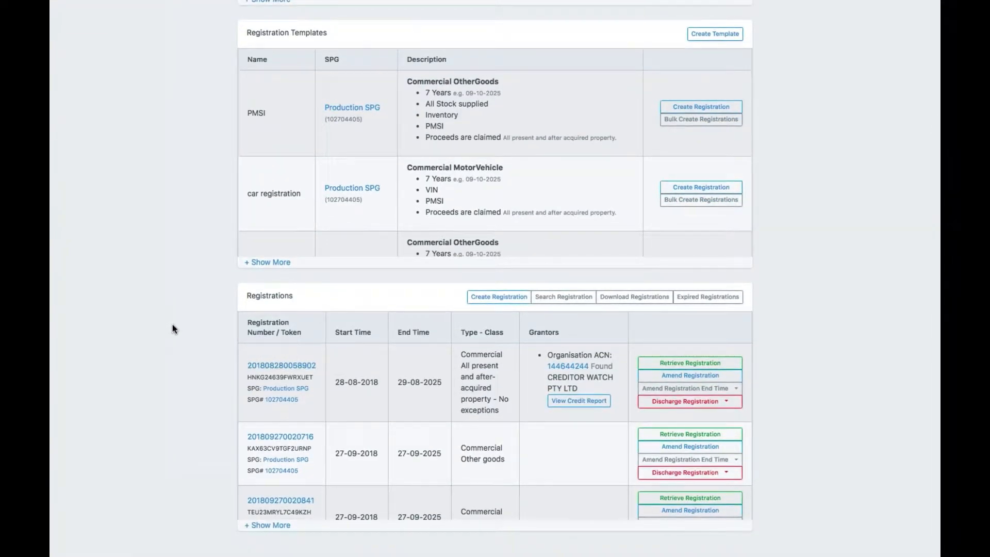
scroll(178, 174, "up", 2)
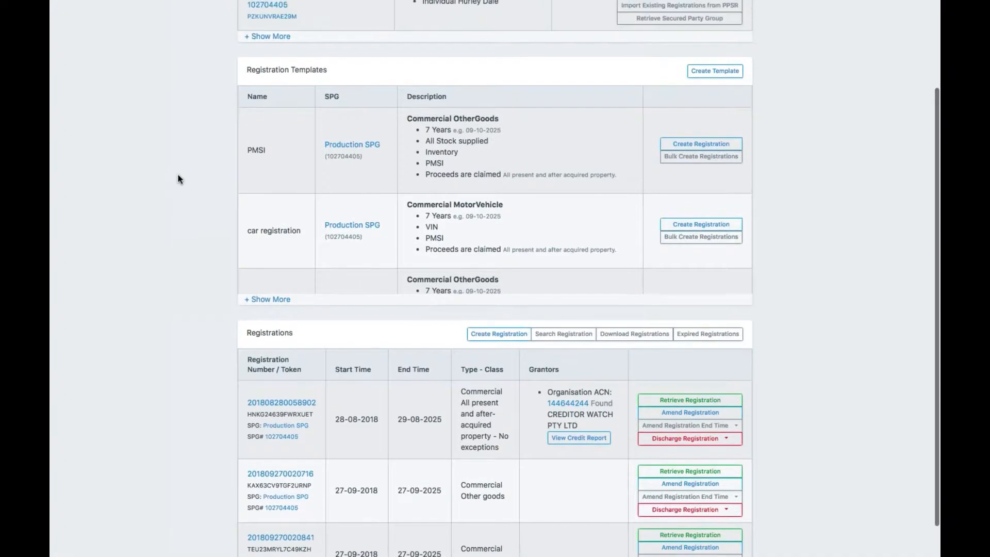
scroll(178, 174, "up", 3)
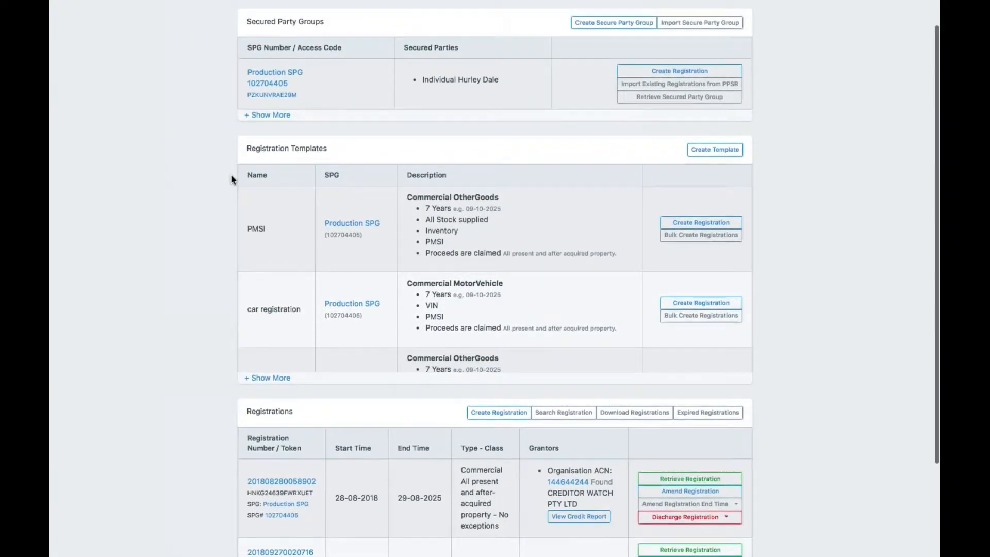
left_click(670, 238)
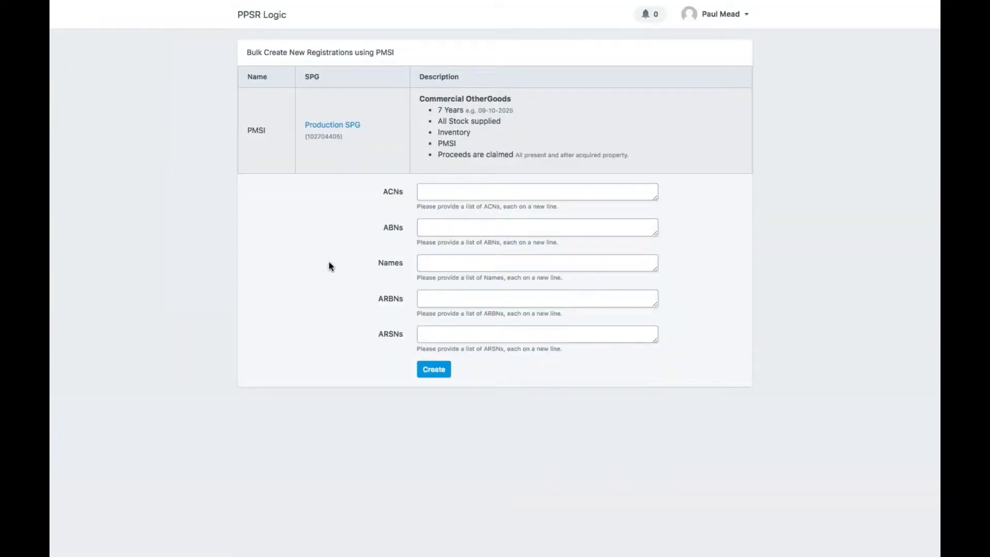
left_click(430, 190)
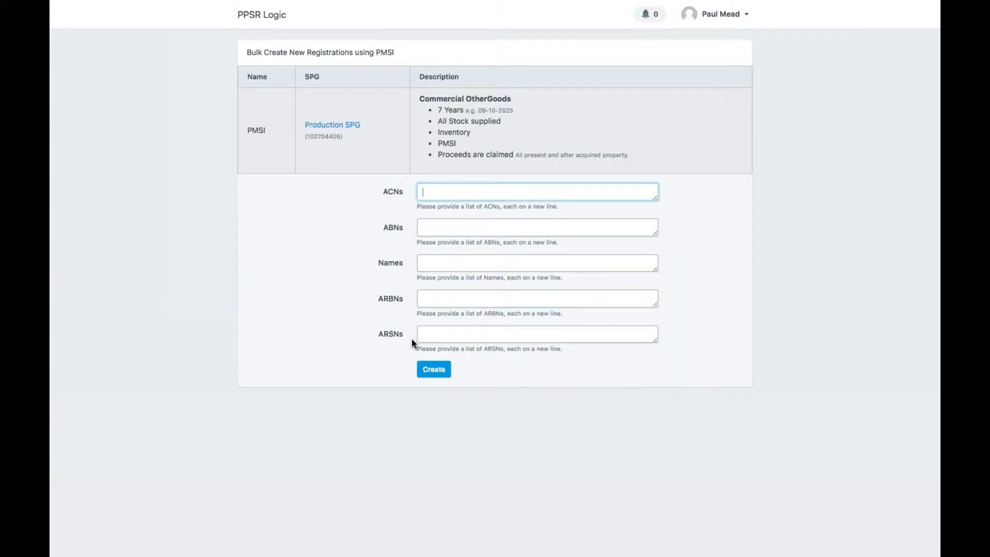
left_click(250, 16)
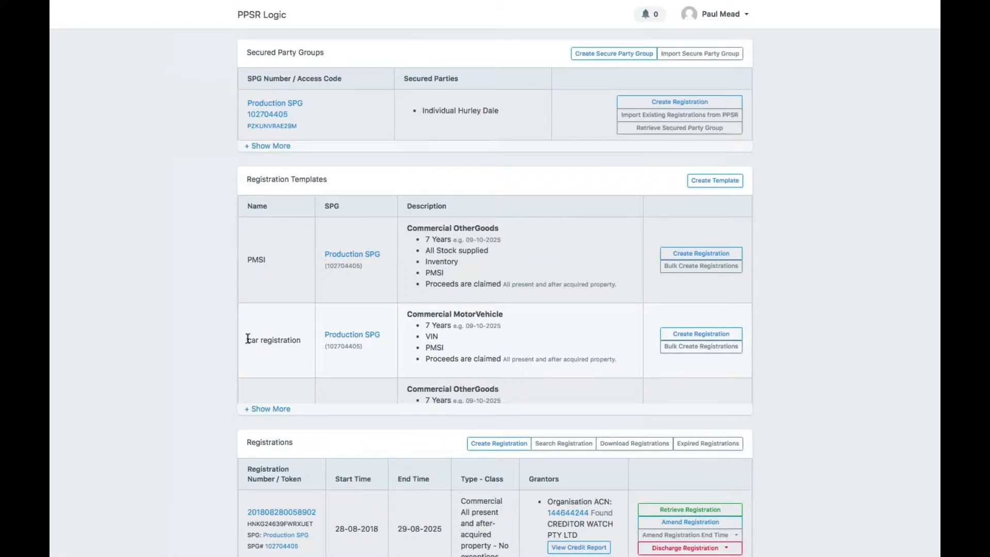
View the full details of the first registration in the Registrations list and return to the dashboard
scroll(248, 338, "down", 2)
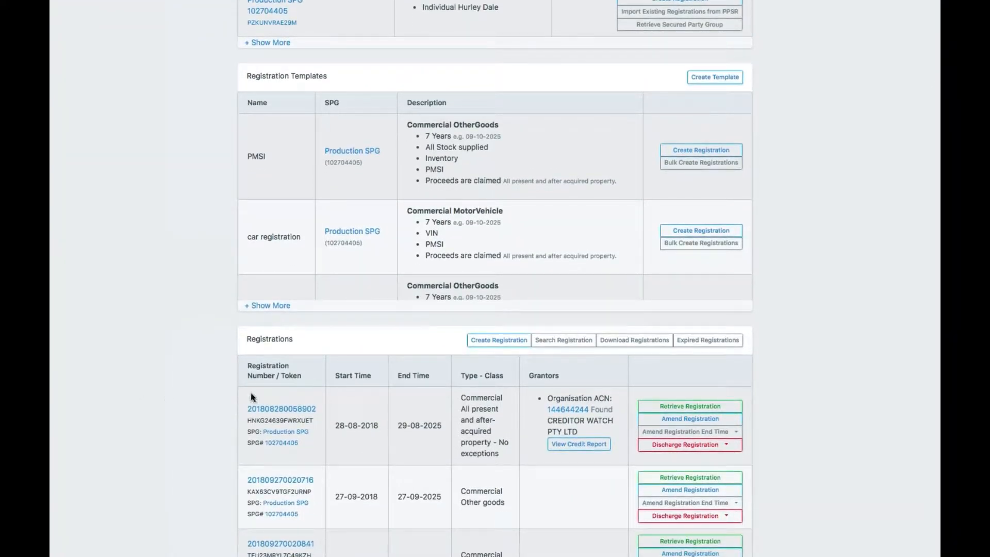
left_click(272, 410)
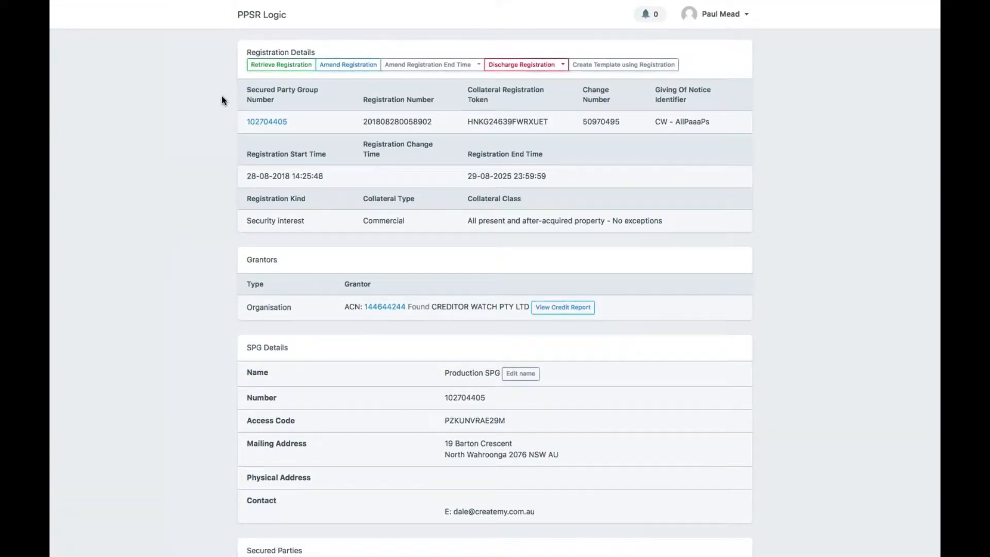
left_click(247, 19)
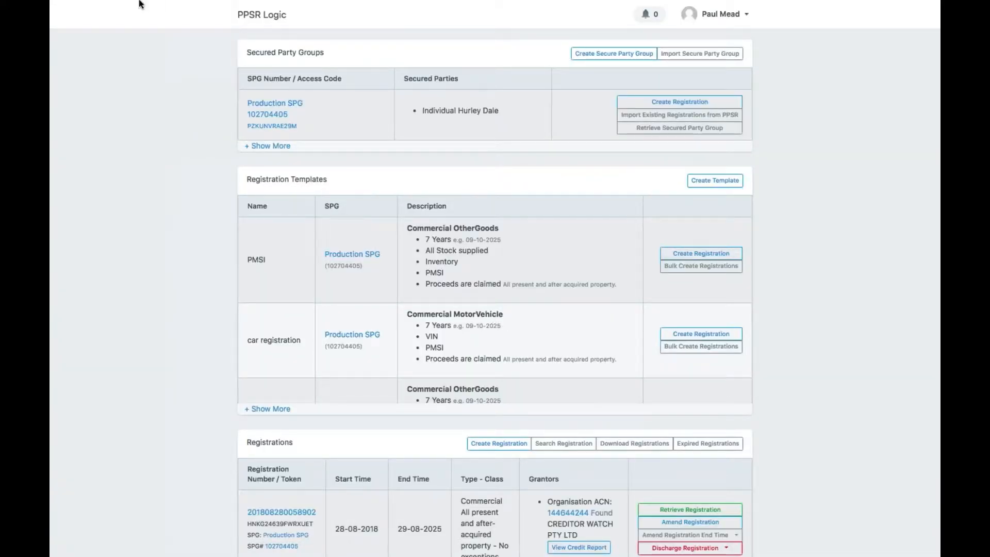
mouse_move(111, 6)
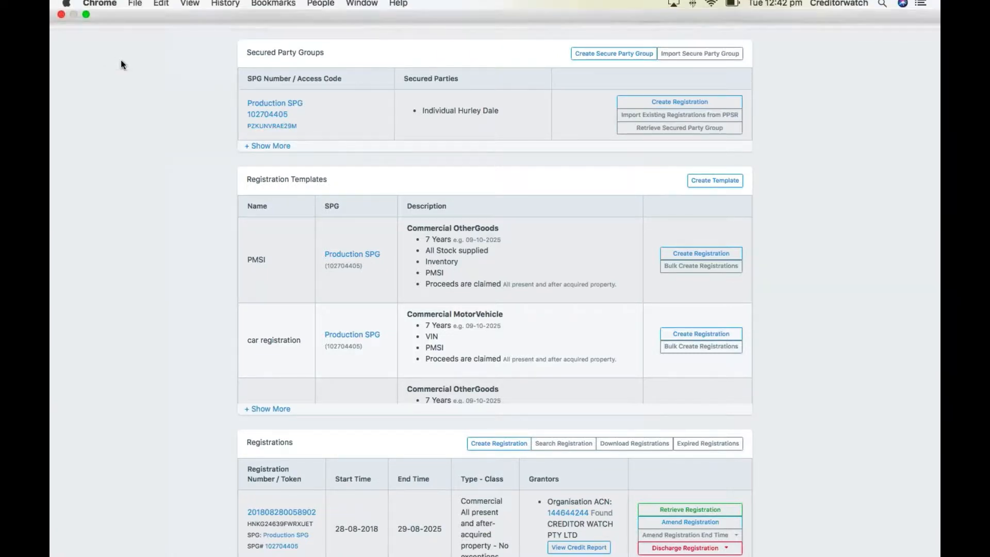
Switch to the 30THIRTY PTY LTD profile in CreditorWatch and start a PPSR registration for the company
left_click(84, 20)
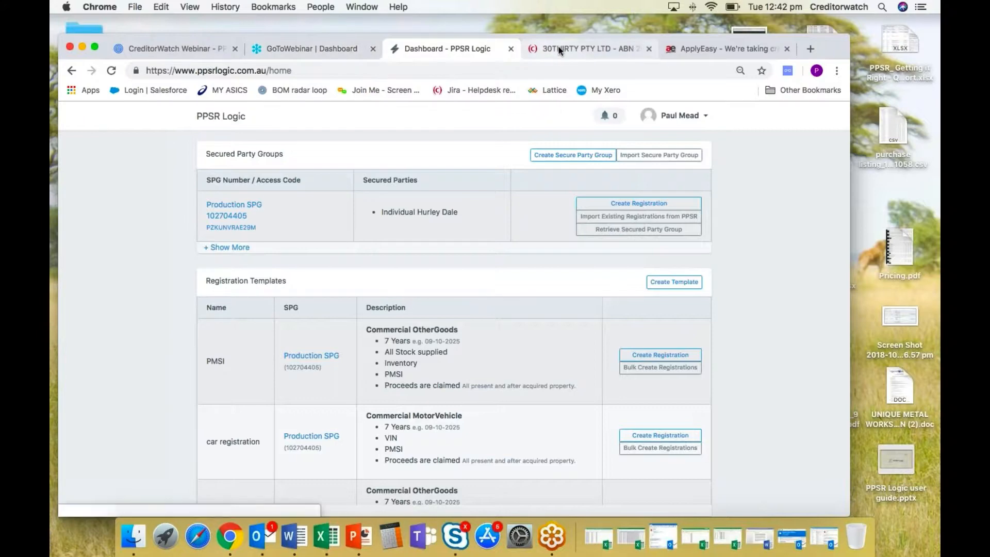
left_click(559, 50)
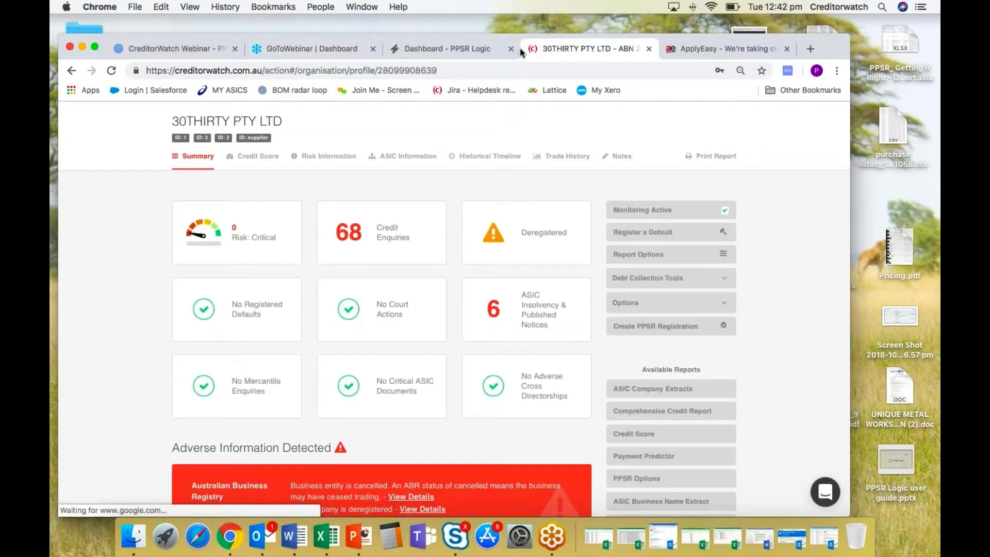
left_click(95, 47)
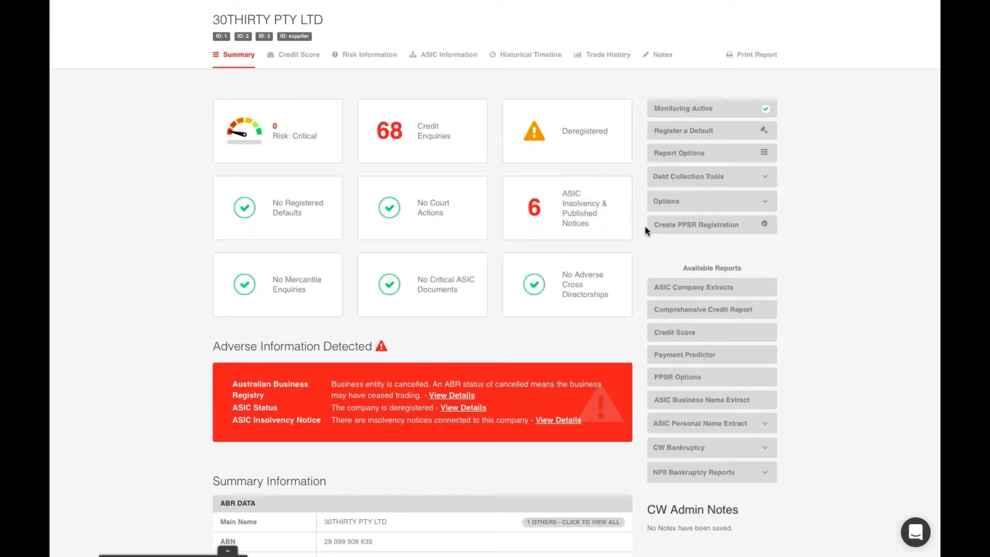
left_click(693, 230)
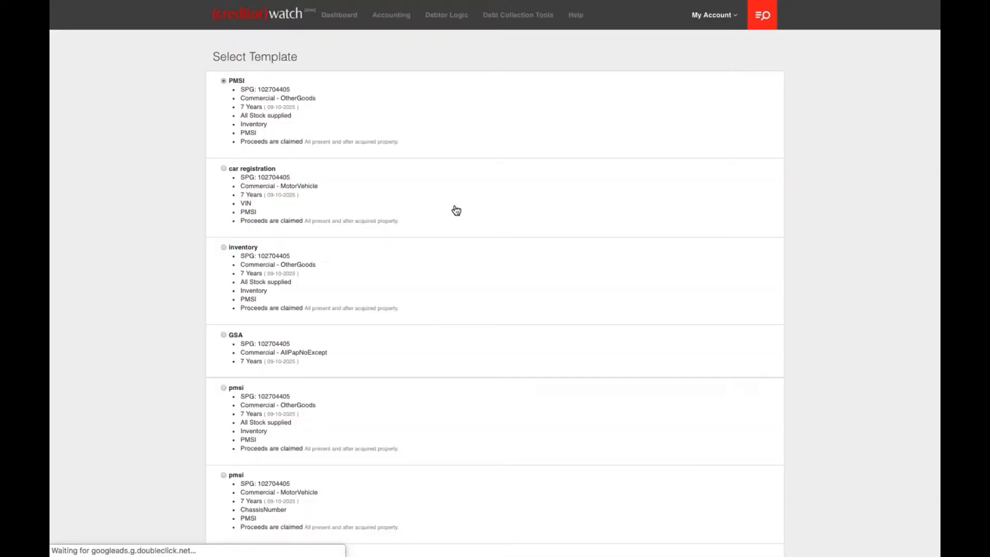
Select the lowercase pmsi template for Commercial - OtherGoods and set the grantor's identifier type to ACN
scroll(437, 160, "down", 1)
scroll(437, 159, "down", 5)
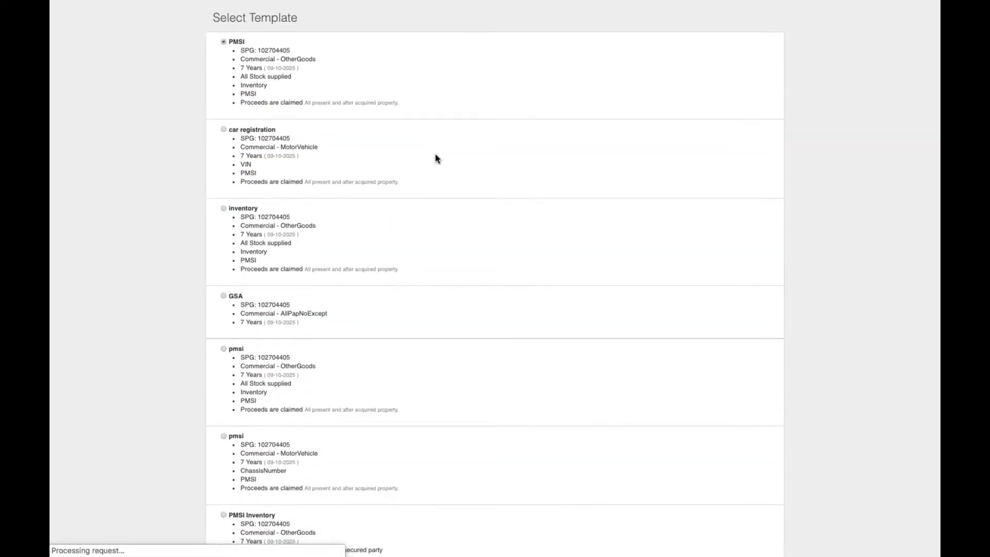
scroll(437, 158, "down", 8)
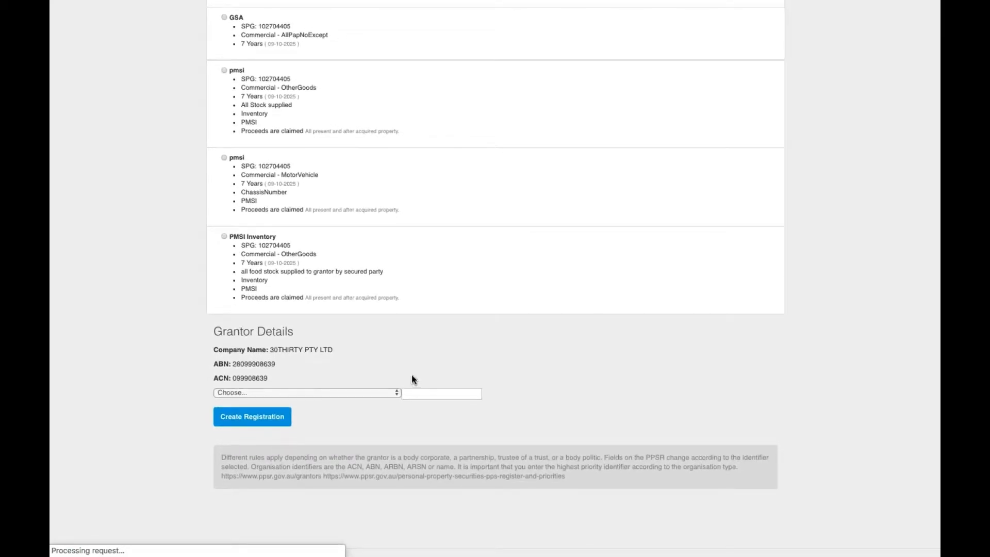
left_click(397, 393)
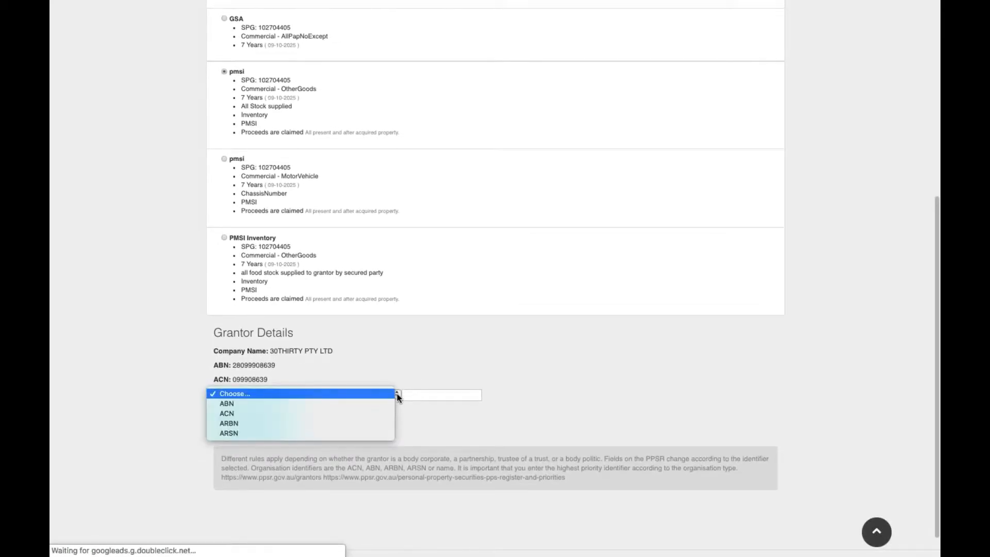
left_click(327, 414)
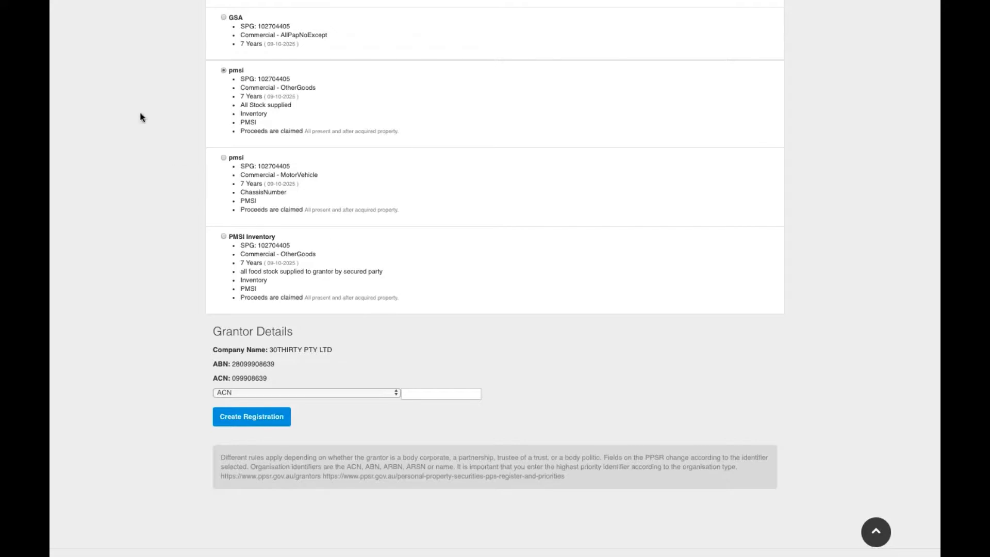
Switch to the ApplyEasy inbox and approve the Clariant (Australia) Pty Limited application without sending the applicant a message
mouse_move(98, 7)
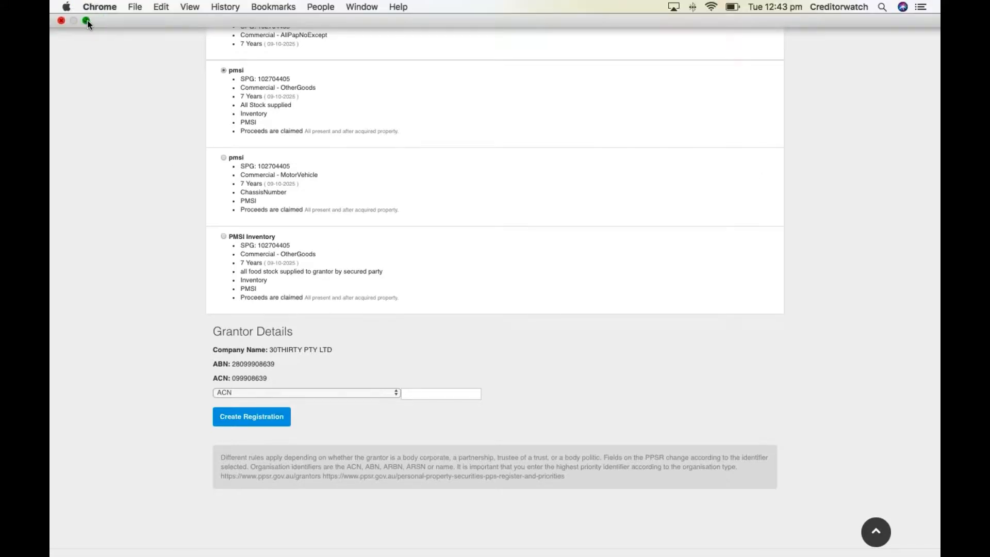
left_click(87, 21)
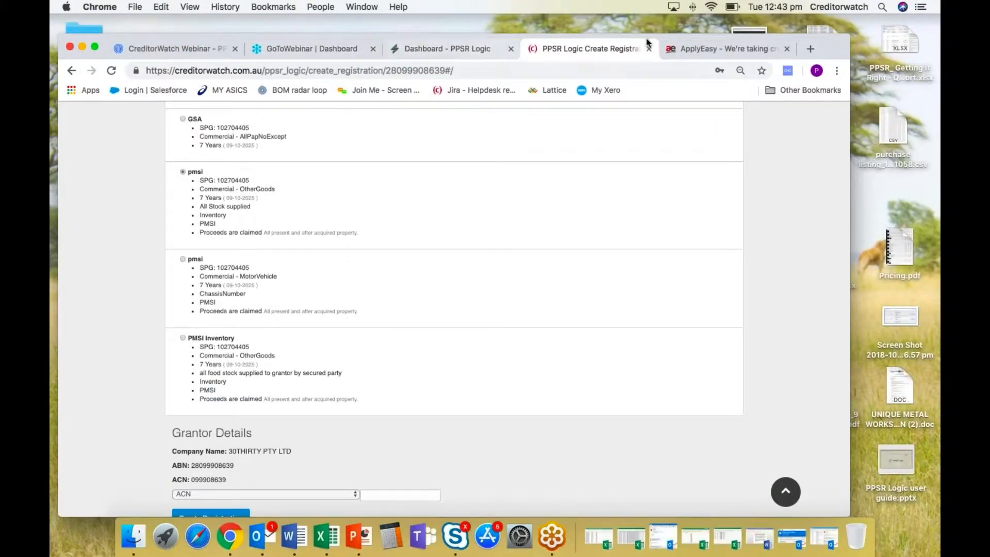
left_click(709, 47)
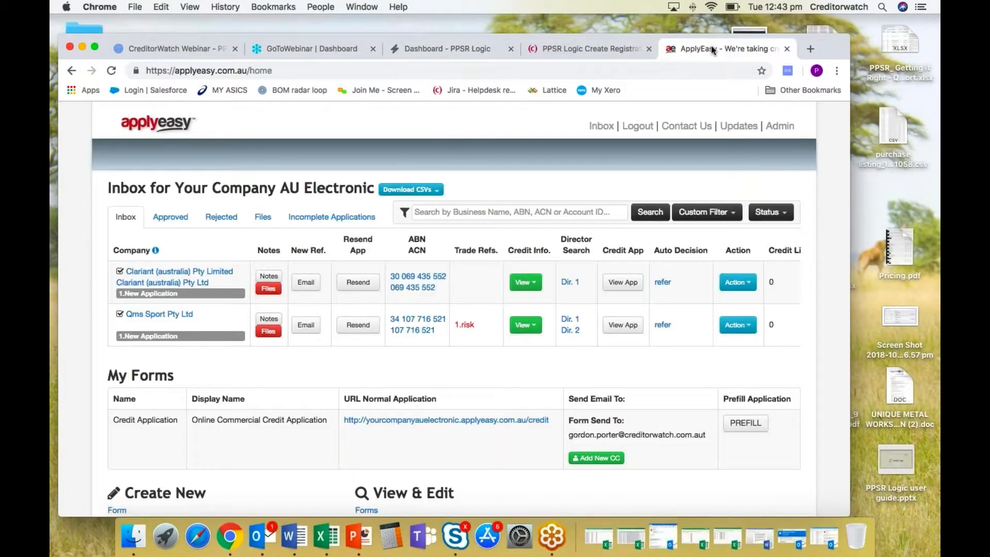
left_click(94, 47)
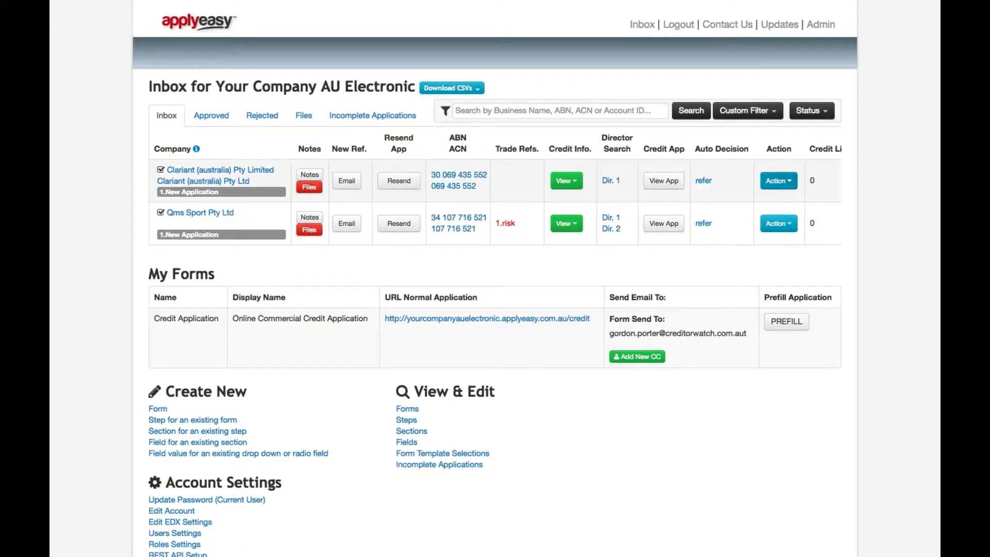
left_click(778, 181)
left_click(784, 204)
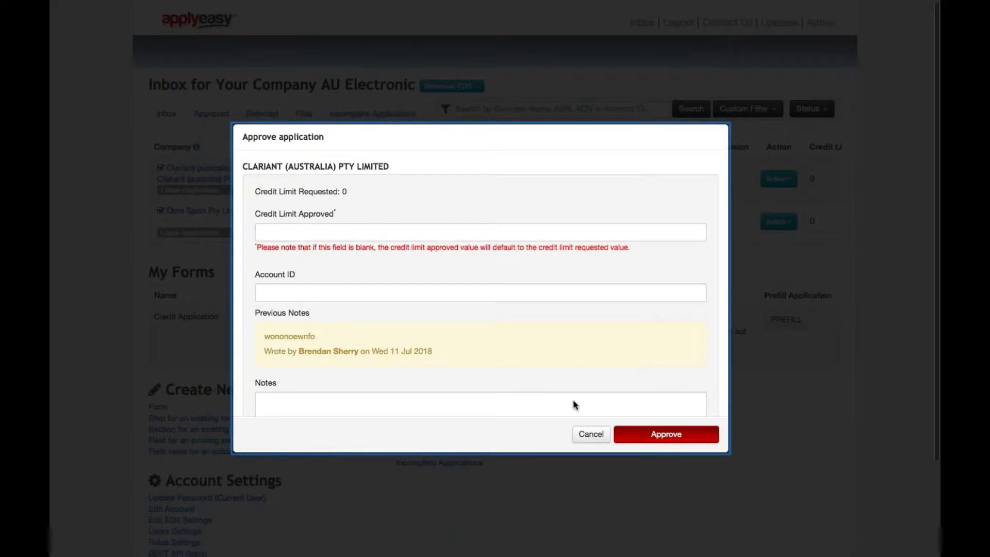
left_click(640, 434)
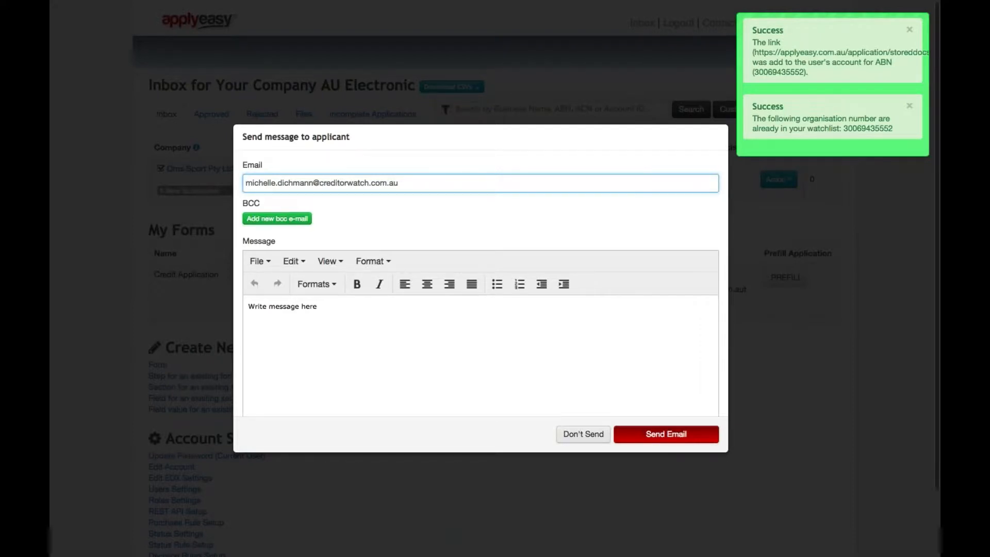
left_click(583, 434)
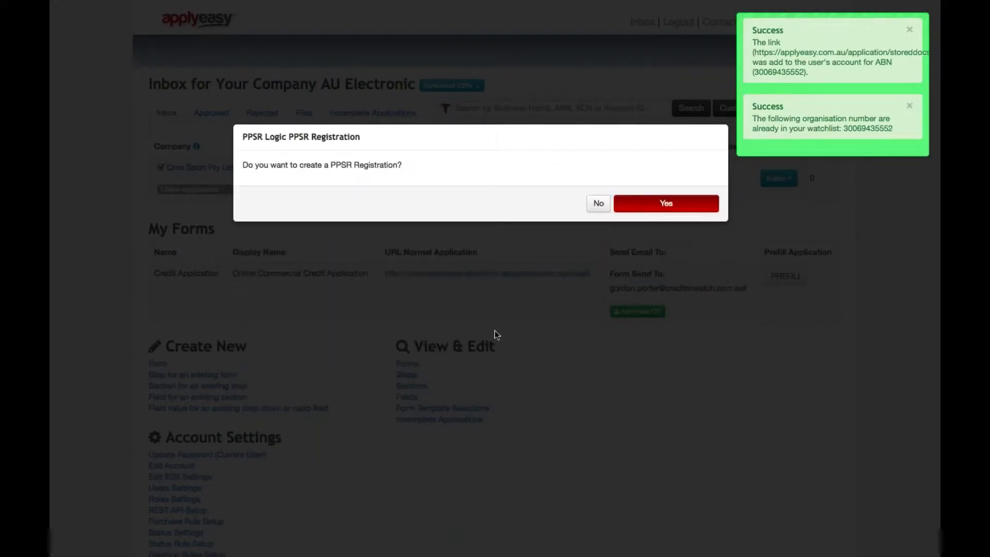
Accept creating a PPSR registration, review the available templates and grantor details with PMSI kept, and cancel without submitting
left_click(662, 204)
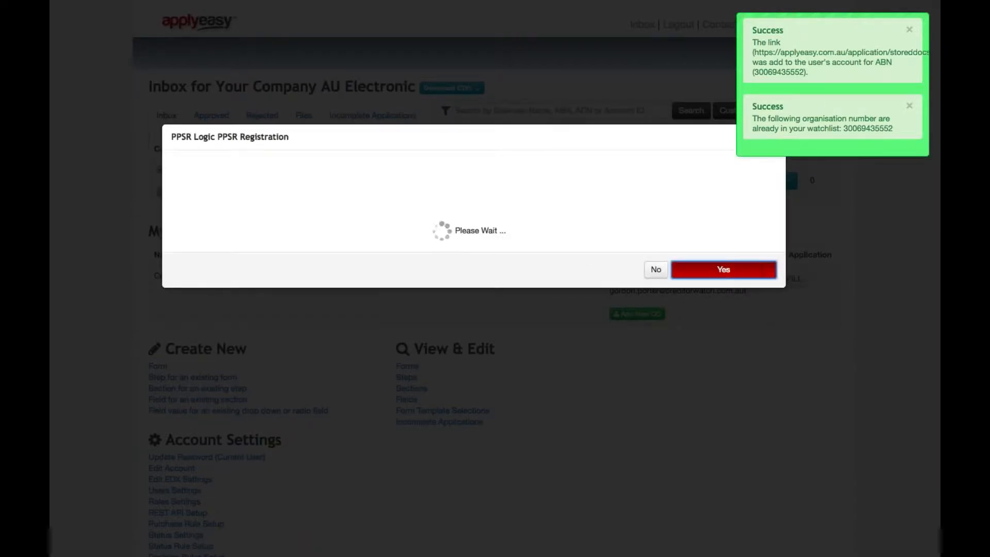
left_click(284, 171)
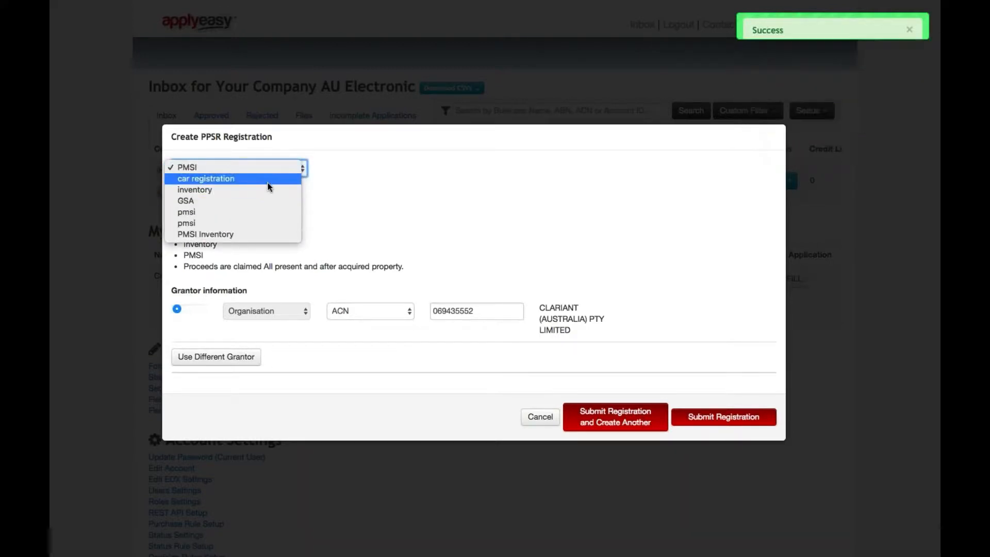
left_click(367, 200)
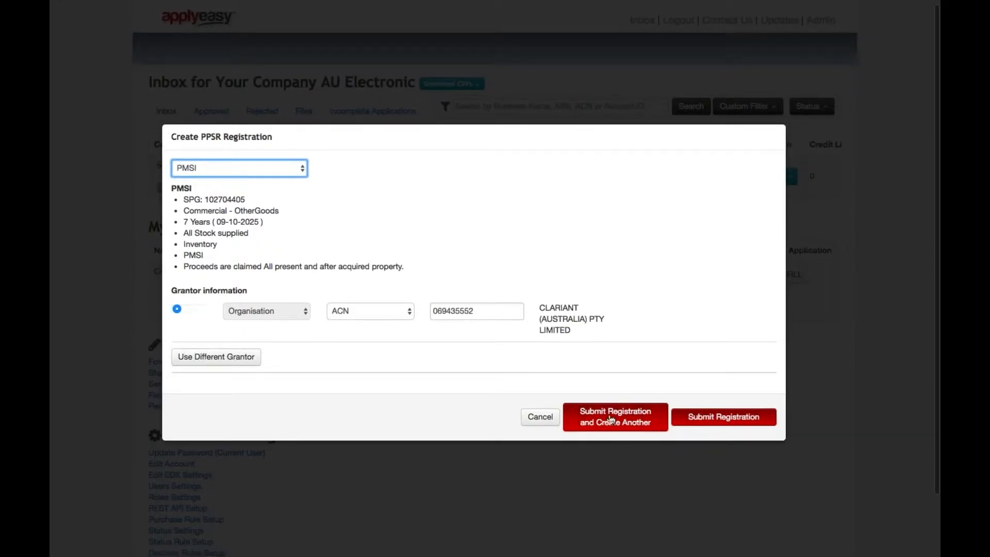
left_click(545, 422)
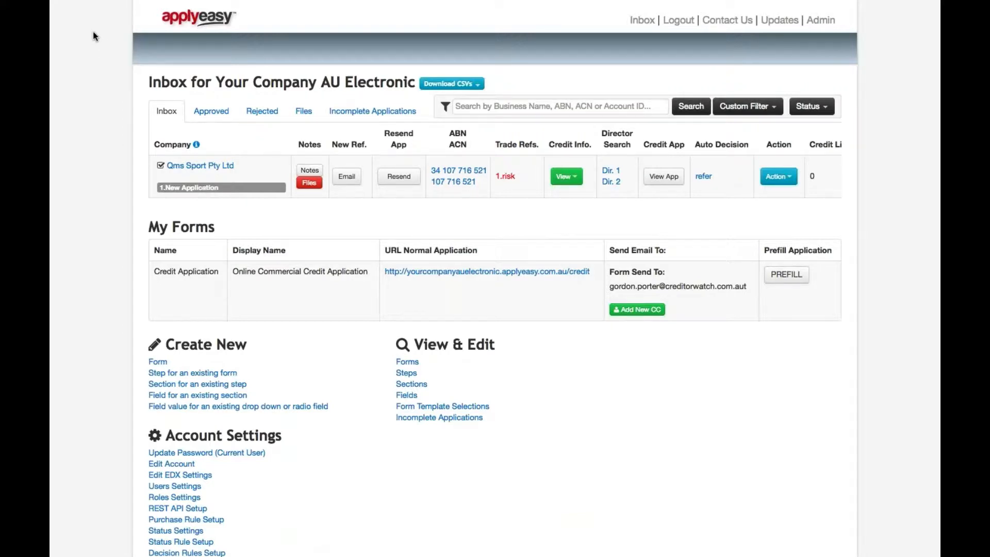
Switch to the CreditorWatch webinar presentation in Prezi and advance it past the video slide
mouse_move(77, 1)
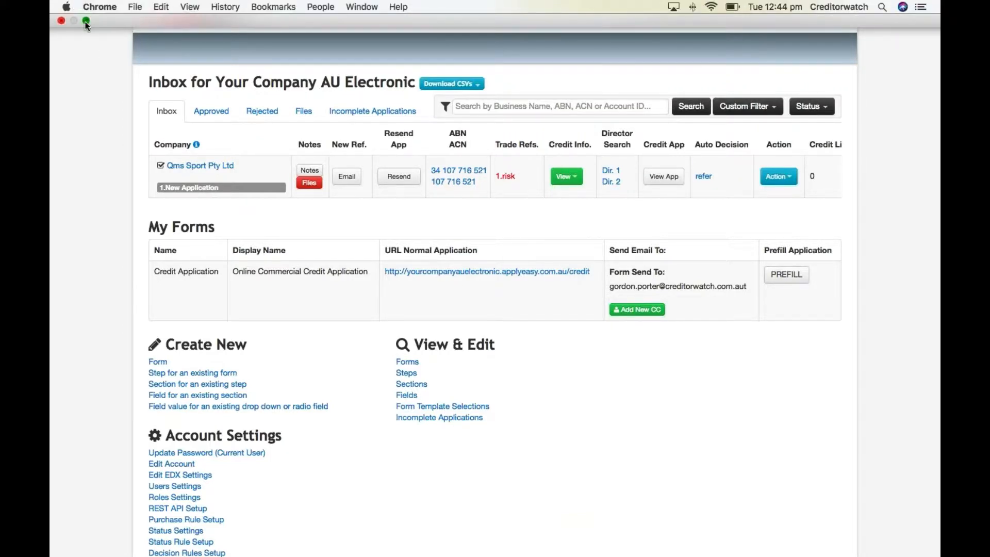
left_click(86, 21)
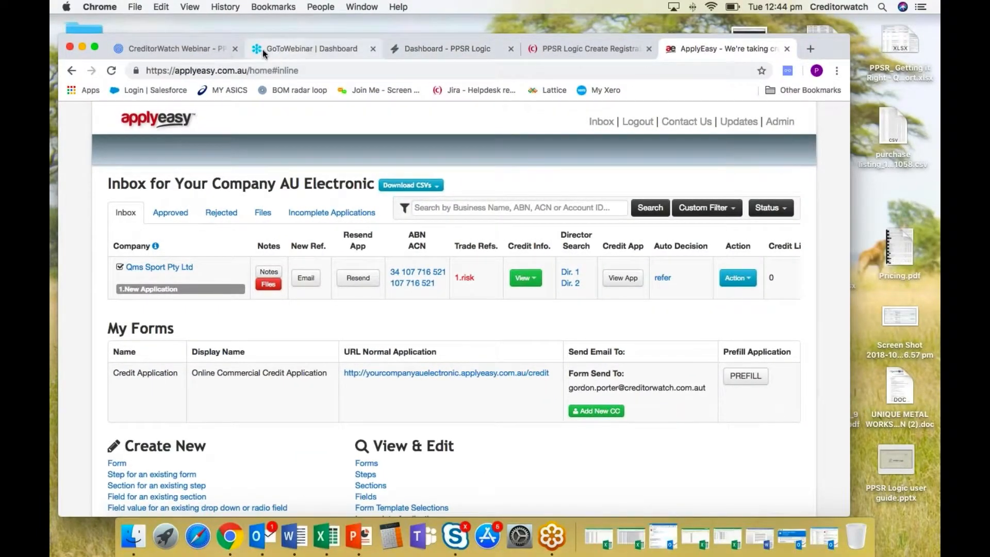
left_click(180, 48)
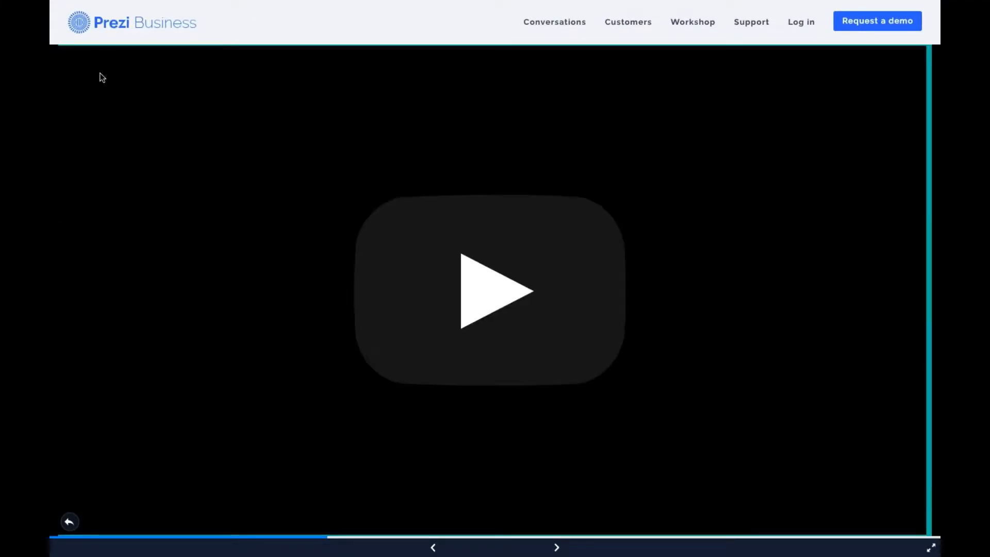
key("Right")
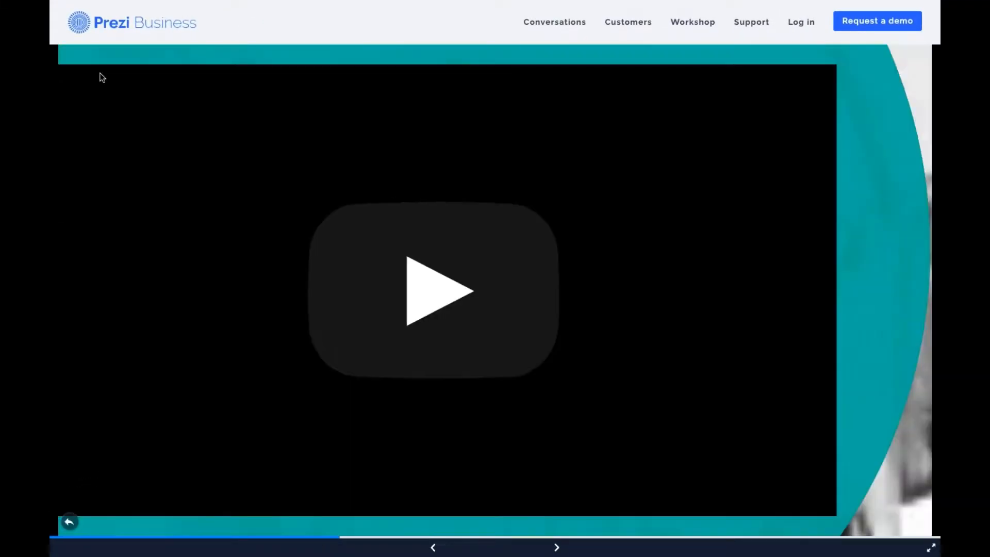